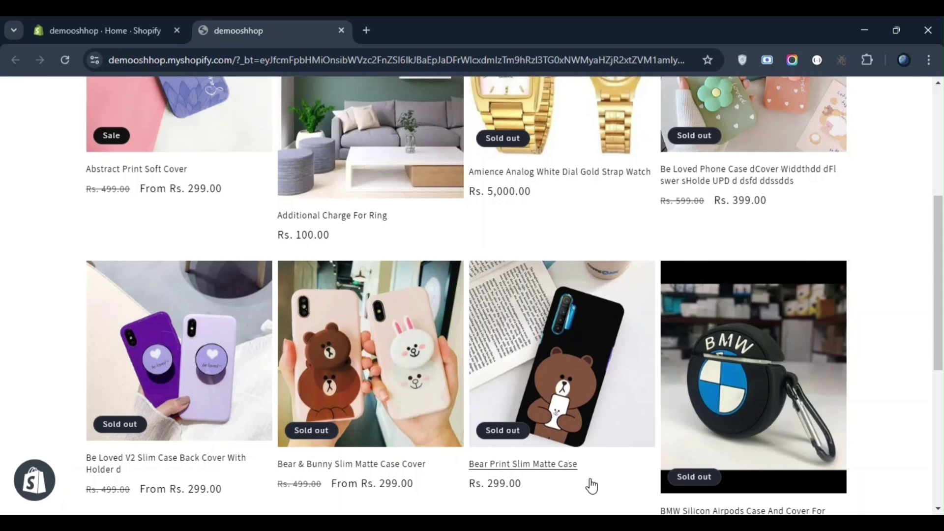
Switch from the storefront back to the demo store's admin Home tab
left_click(152, 22)
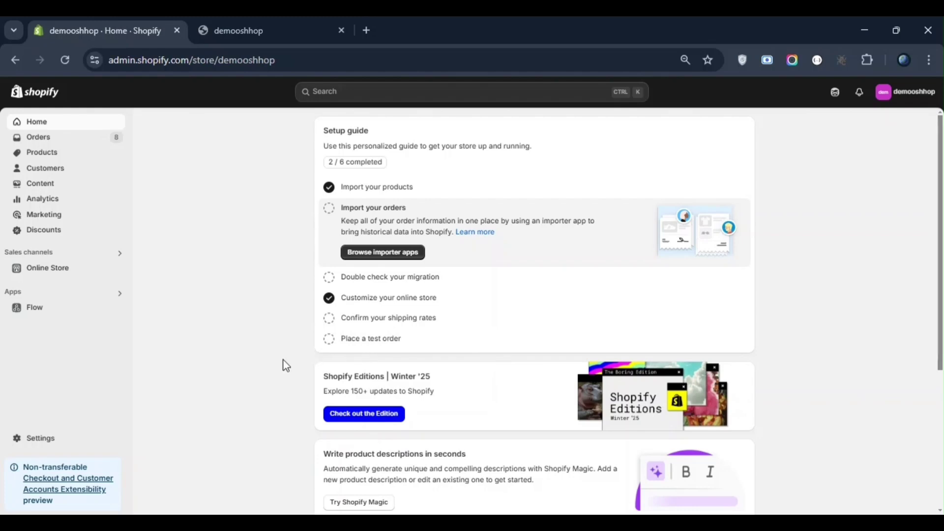
Go through Settings and Apps and sales channels to the Develop apps page
left_click(49, 441)
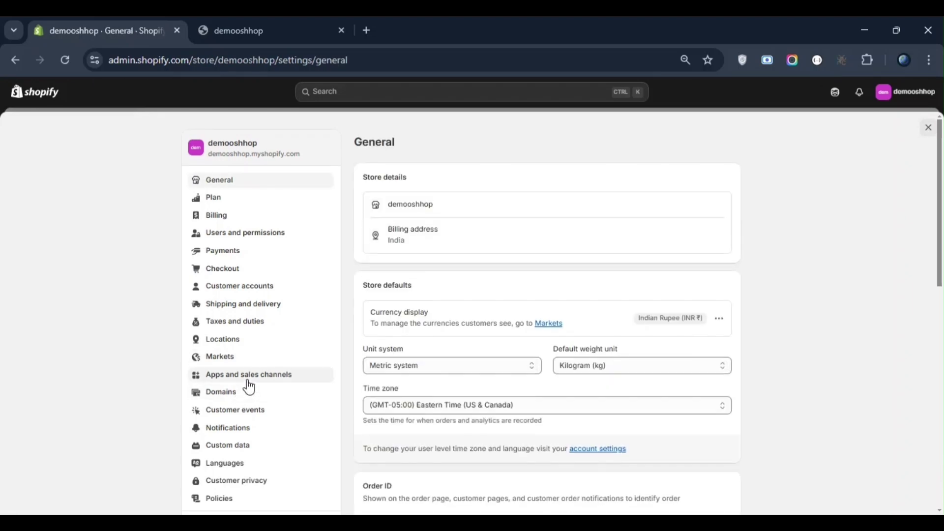
left_click(251, 382)
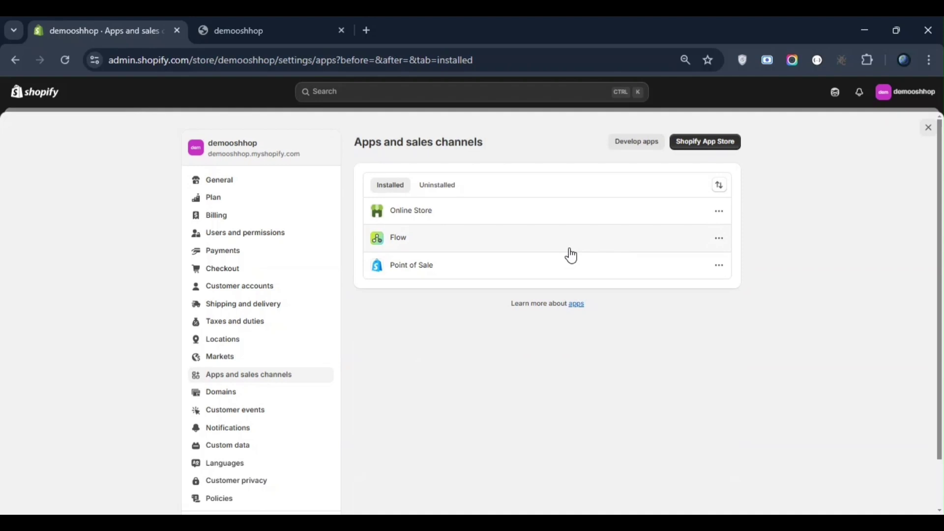
left_click(640, 143)
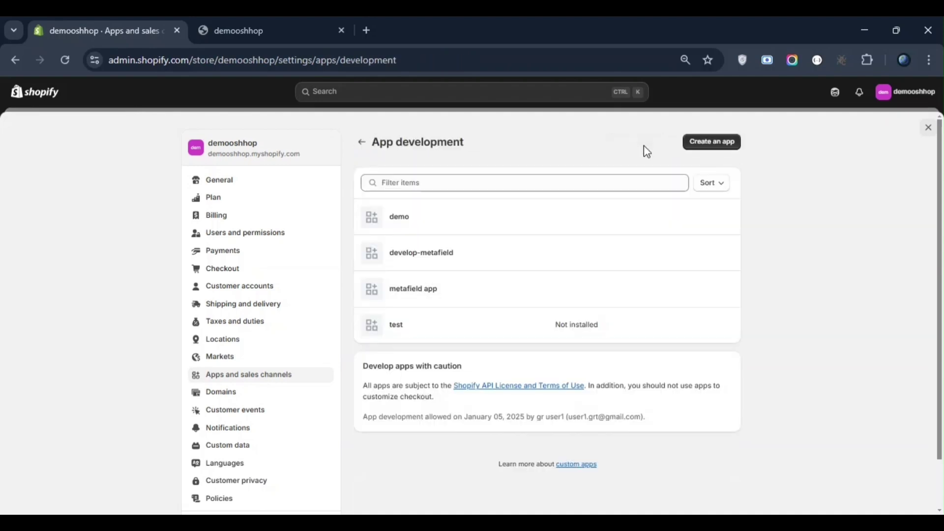
Create a new custom app with the App name 'gr trading'
left_click(706, 146)
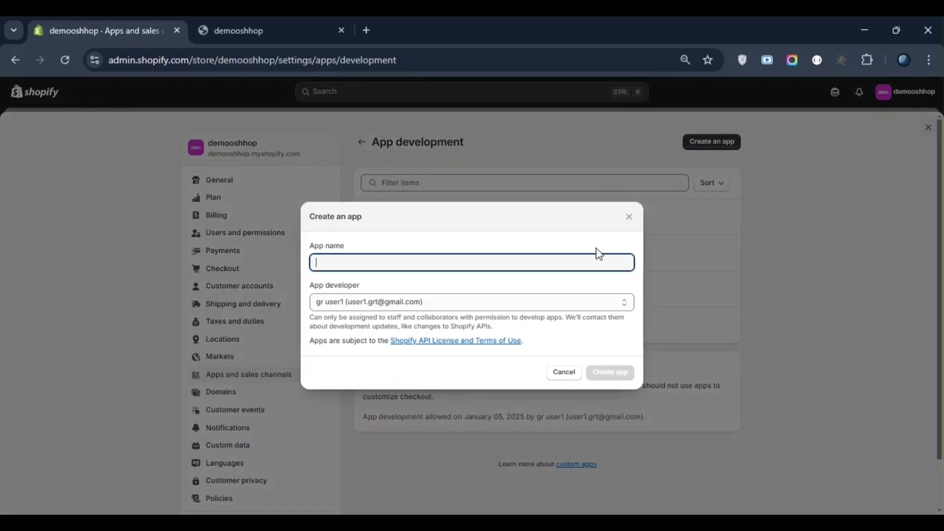
type("get")
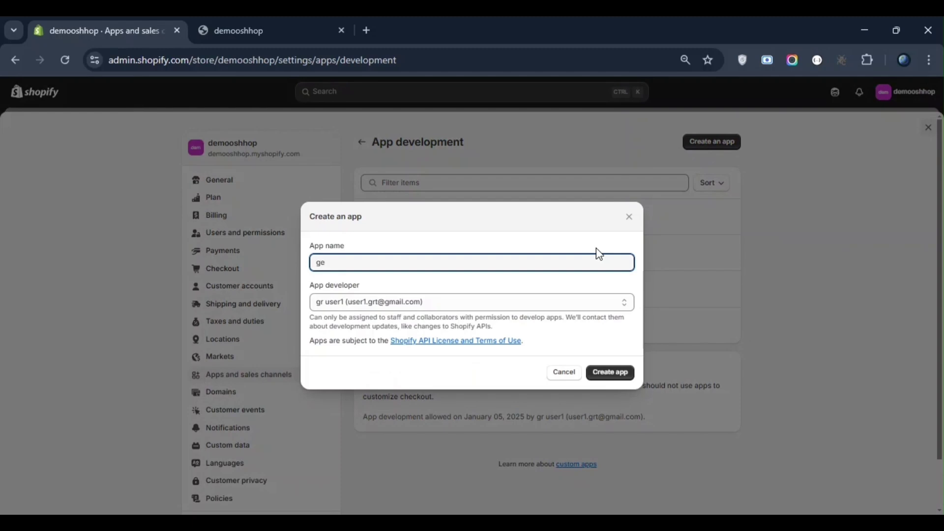
key("BackSpace")
type("r trading")
left_click(618, 376)
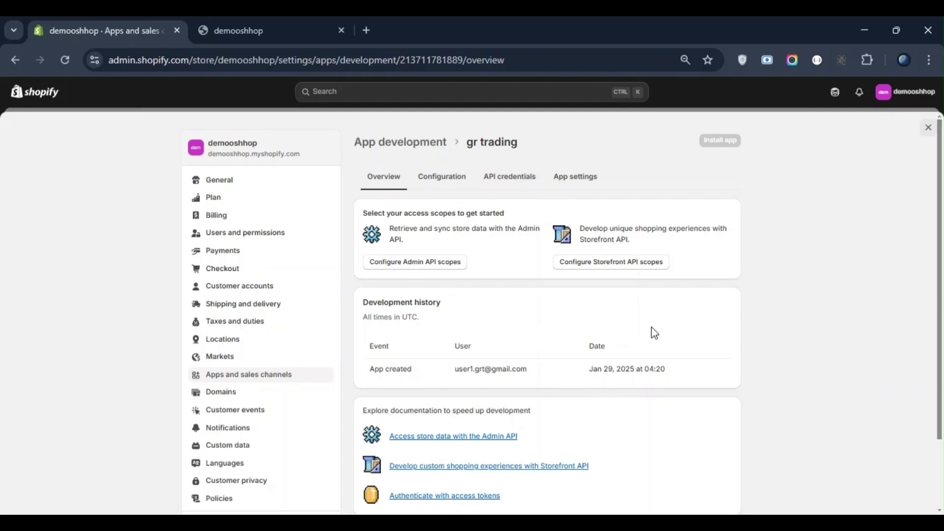
scroll(511, 360, "down", 2)
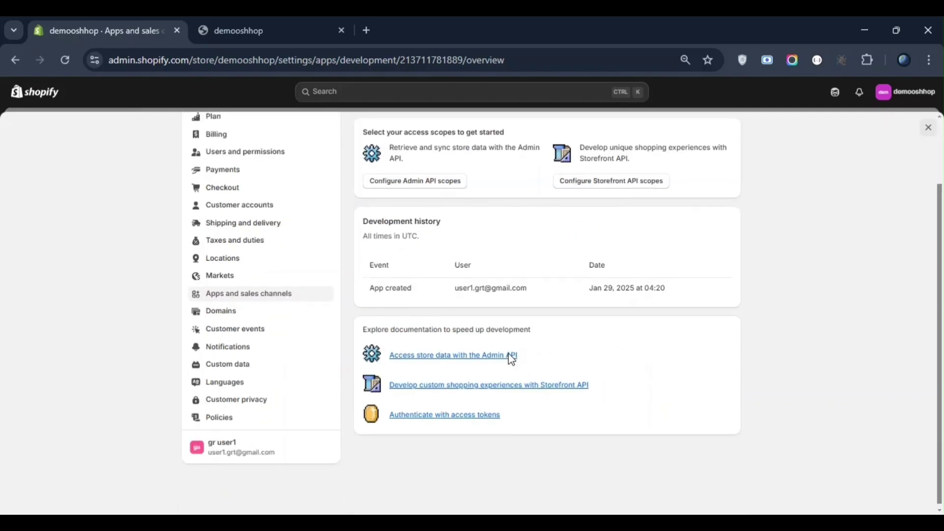
scroll(506, 357, "up", 2)
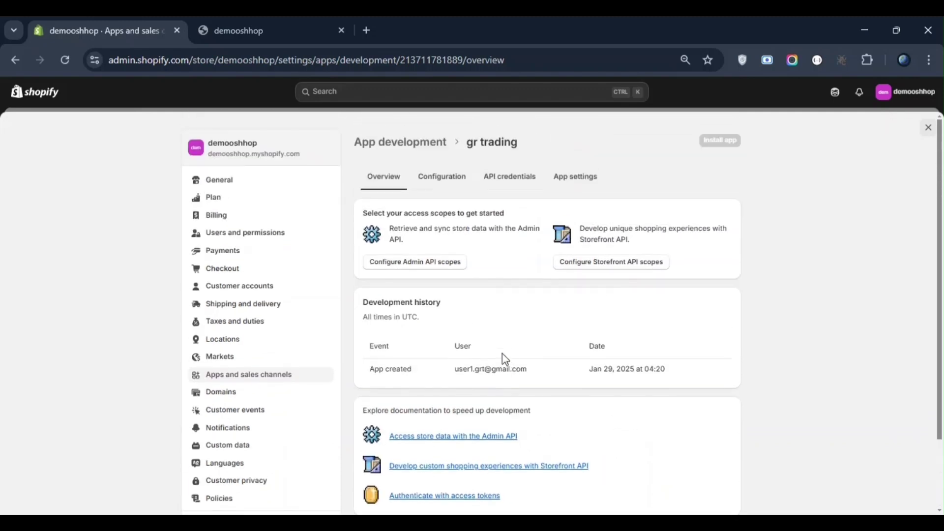
Open the gr trading app's Configuration and the Admin API integration scopes list
left_click(443, 190)
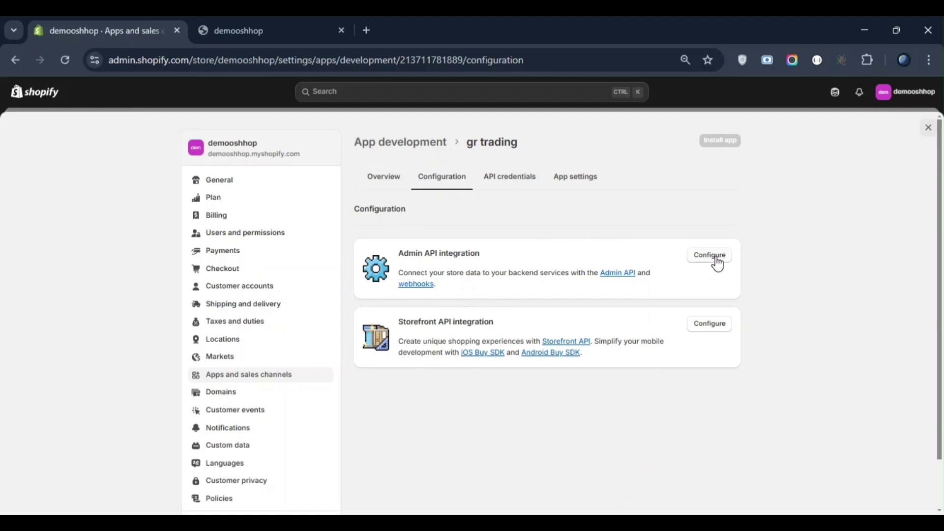
left_click(711, 256)
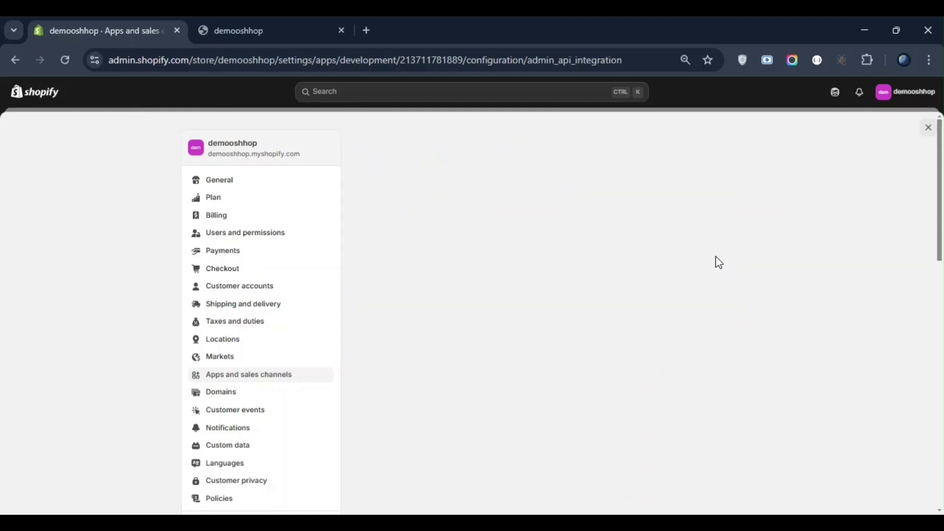
scroll(559, 323, "down", 5)
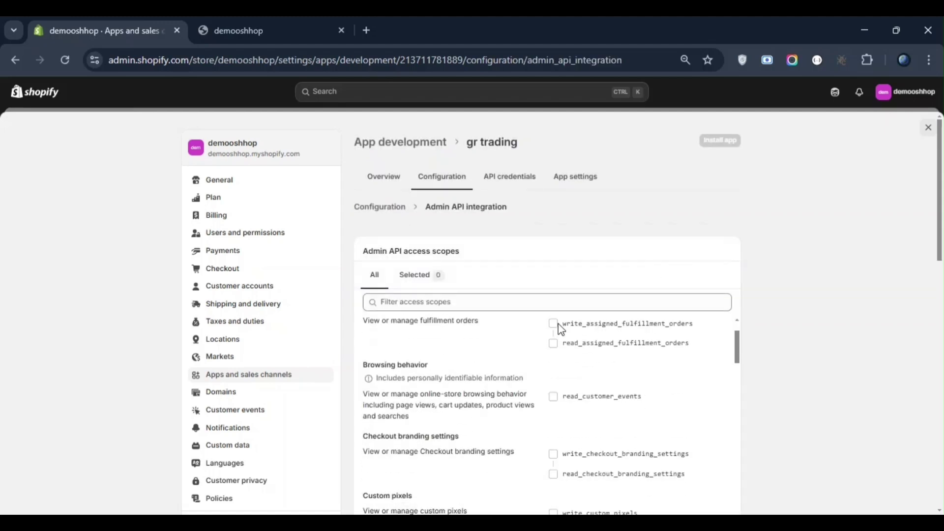
scroll(558, 323, "down", 1)
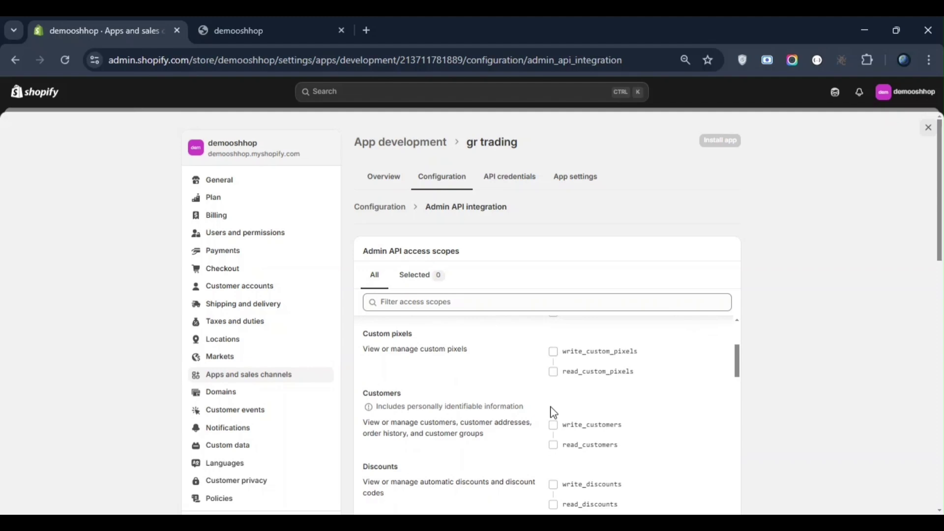
scroll(554, 412, "down", 1)
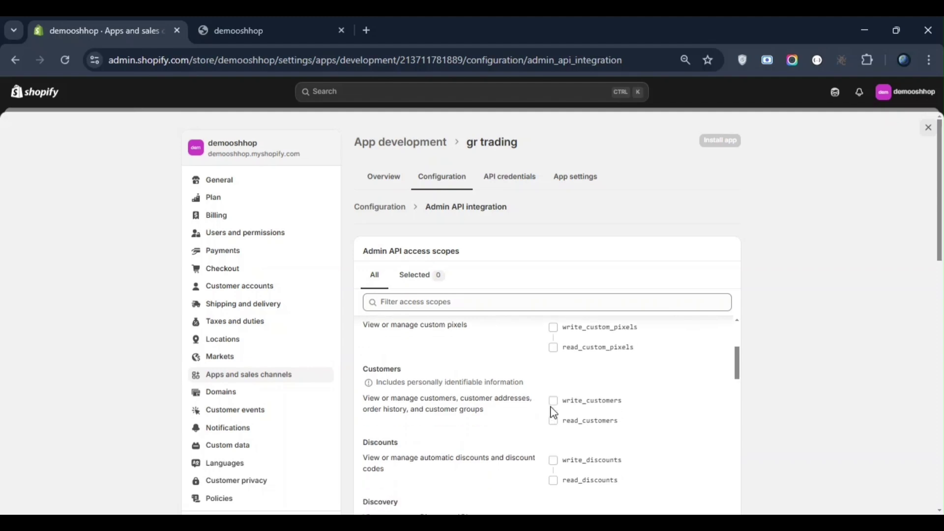
scroll(564, 408, "up", 7)
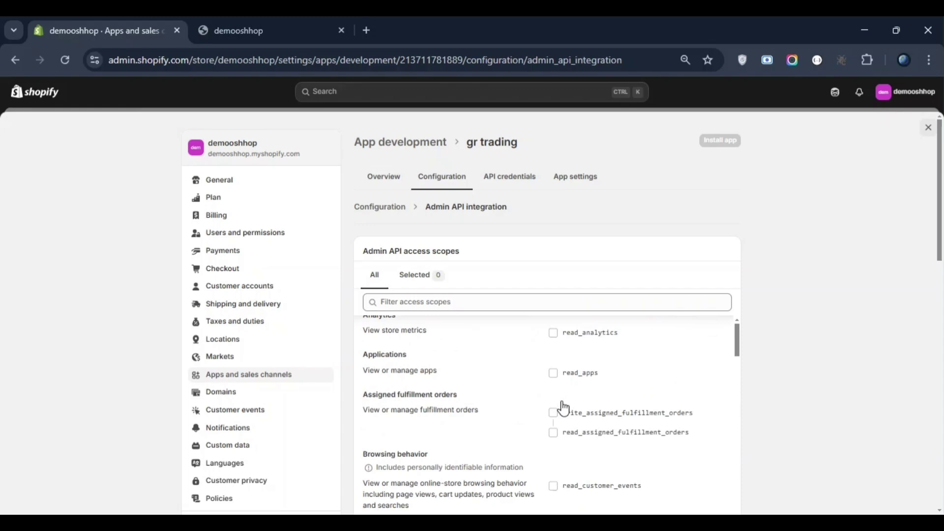
Filter scopes by 'product', tick write_product_listings and read_product_listings, and save
left_click(518, 302)
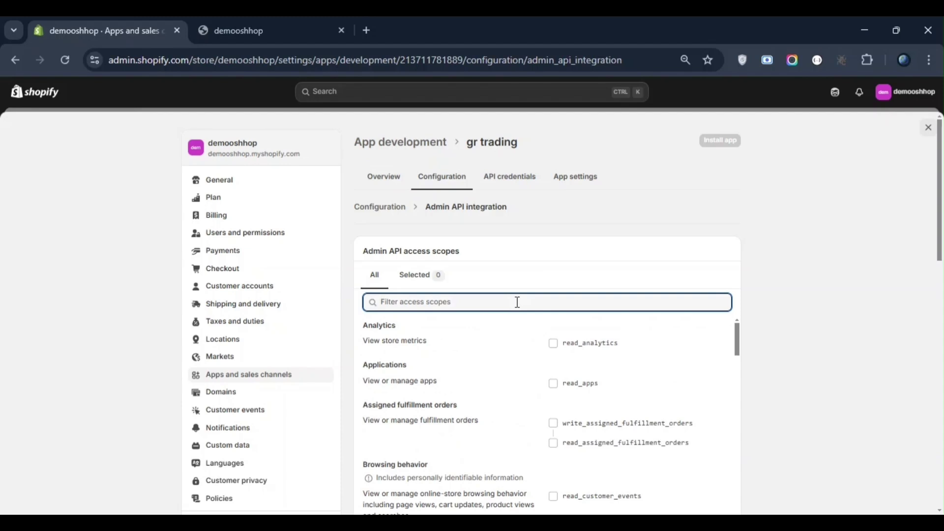
type("produc")
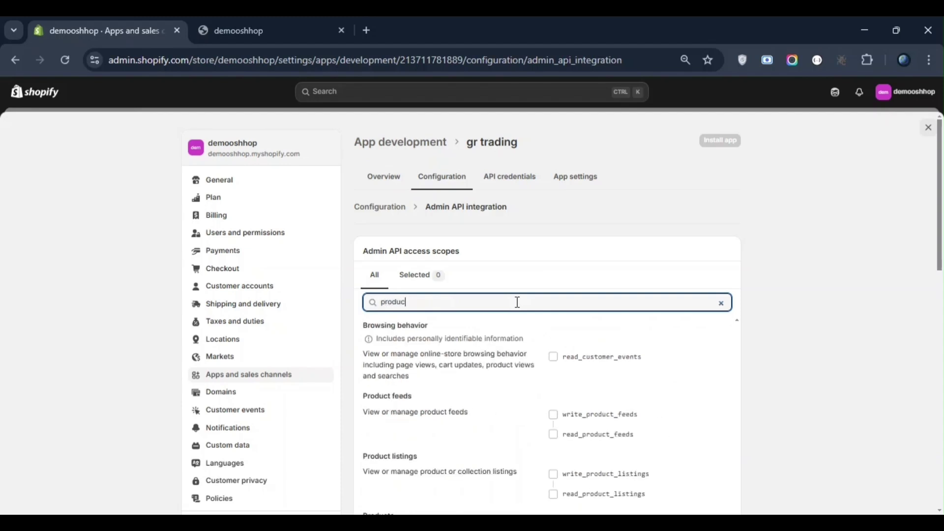
scroll(607, 405, "down", 3)
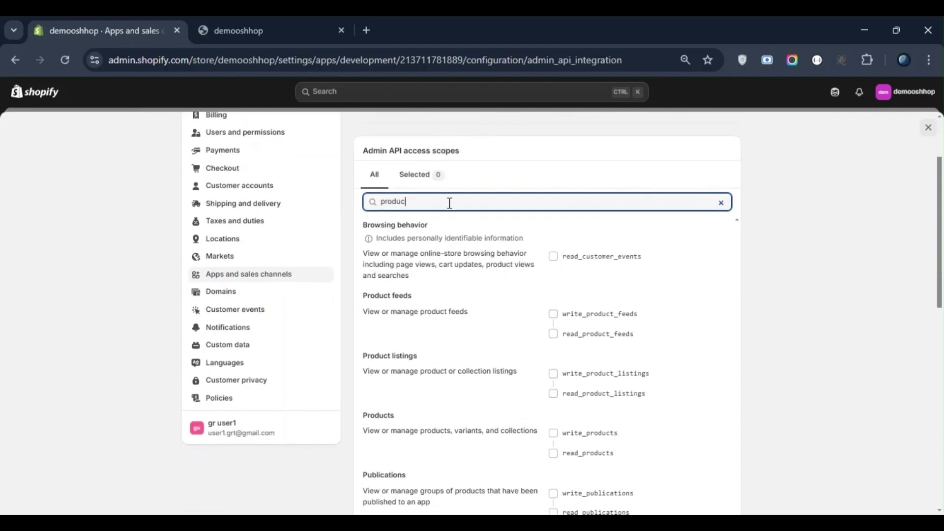
type("t")
scroll(611, 344, "down", 1)
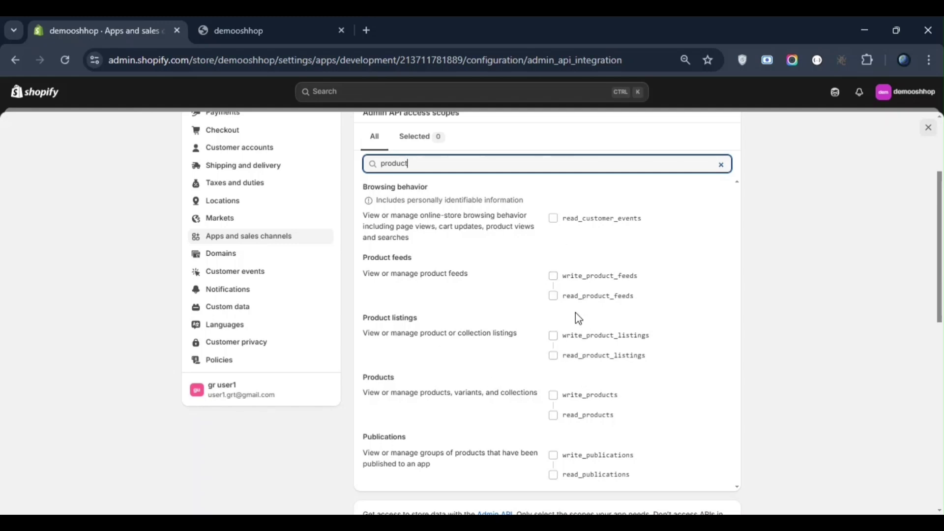
left_click(560, 343)
scroll(560, 345, "up", 3)
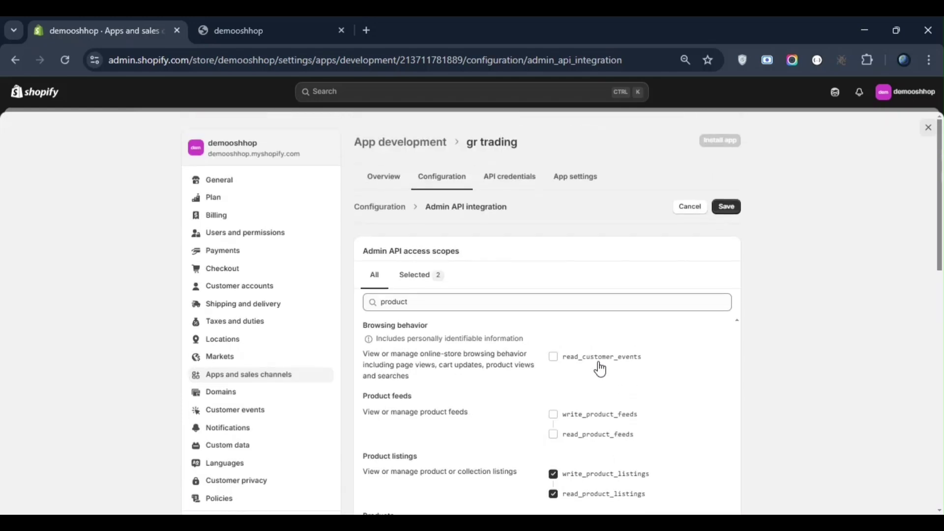
left_click(735, 208)
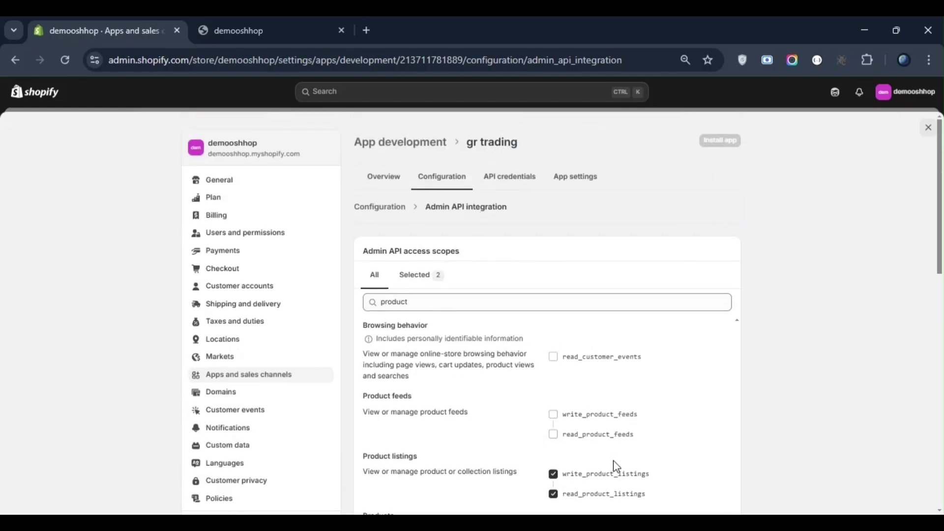
Review the gr trading API credentials page showing its API key and secret key
left_click(520, 174)
scroll(456, 388, "down", 3)
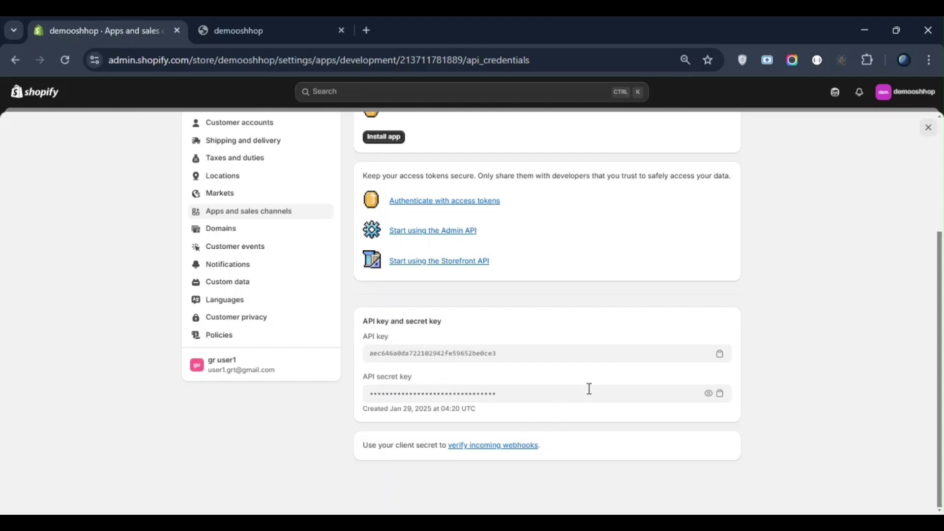
scroll(588, 388, "up", 3)
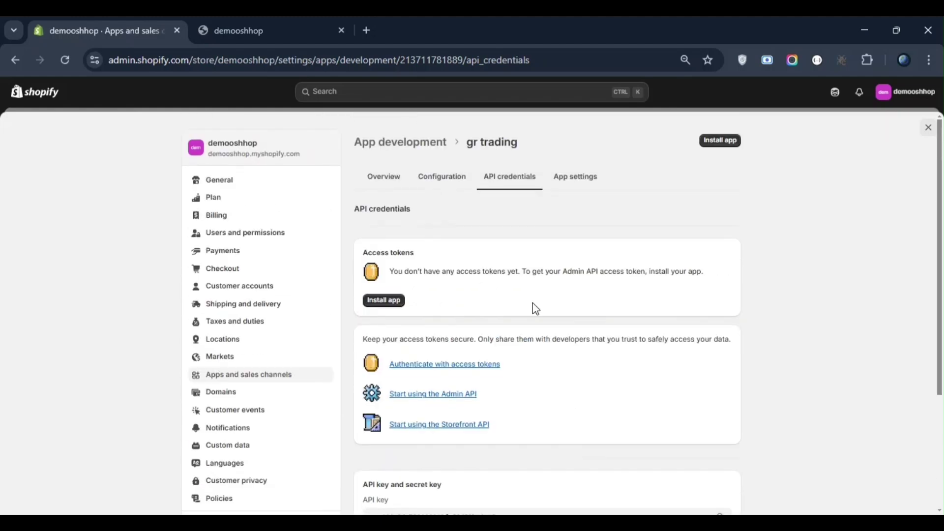
Install gr trading on the store and confirm the installation
left_click(385, 302)
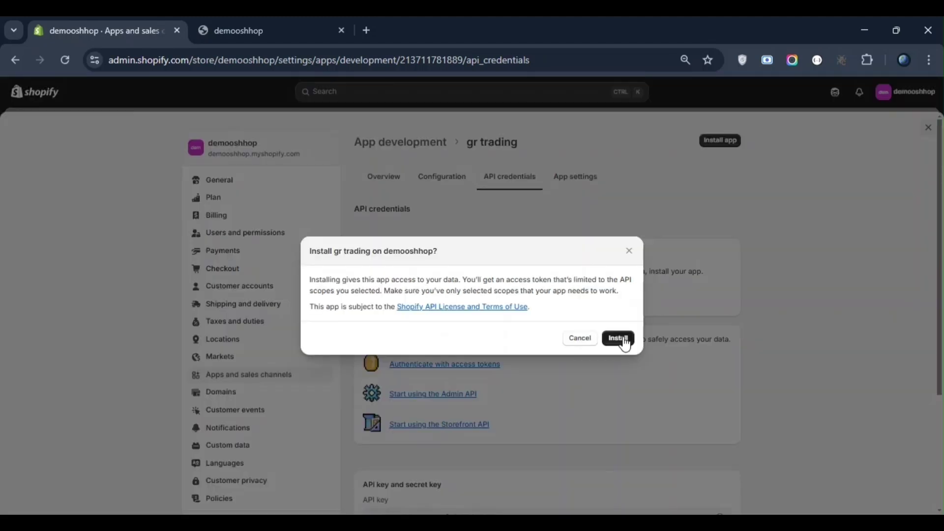
left_click(622, 339)
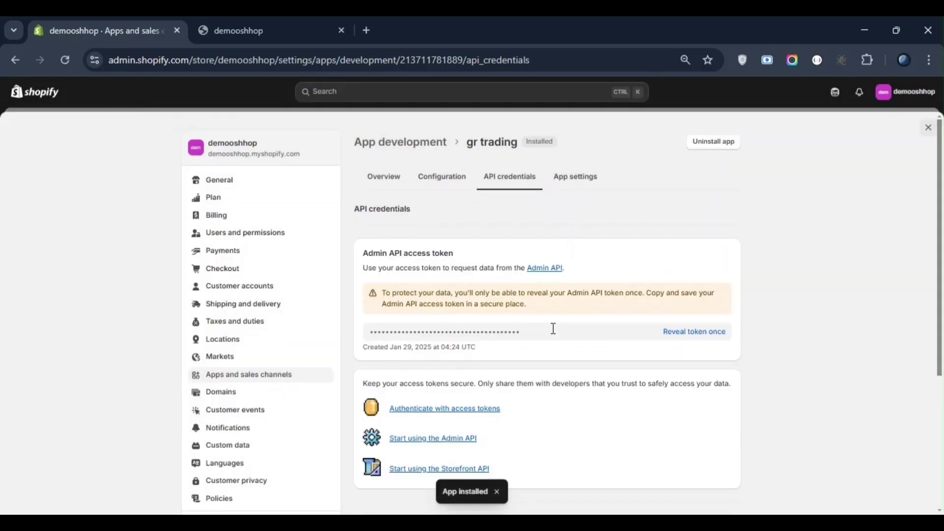
Reveal the Admin API access token once and select its text for copying
left_click(691, 339)
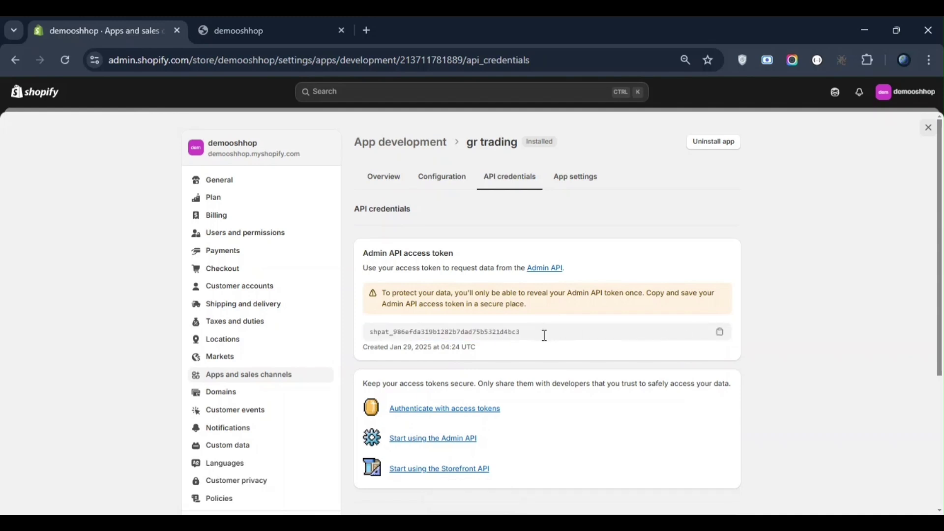
left_click_drag(543, 332, 380, 329)
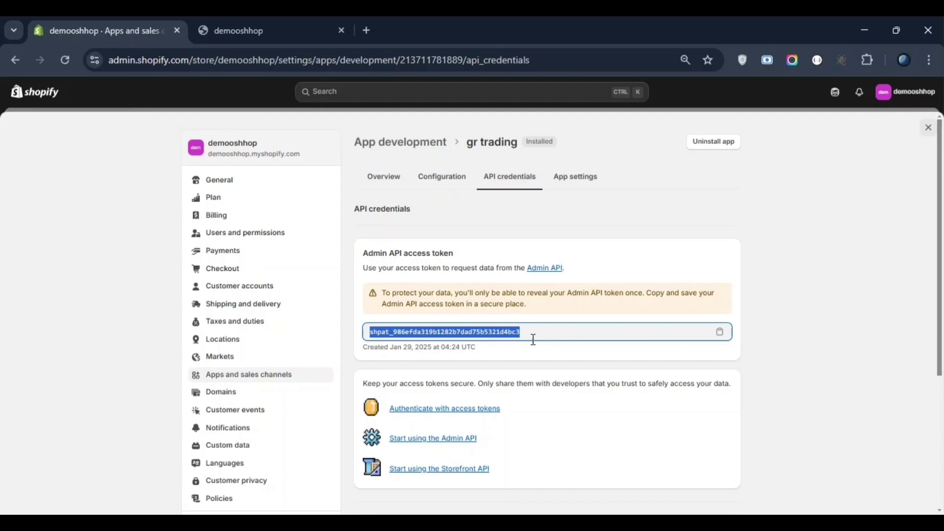
left_click(776, 327)
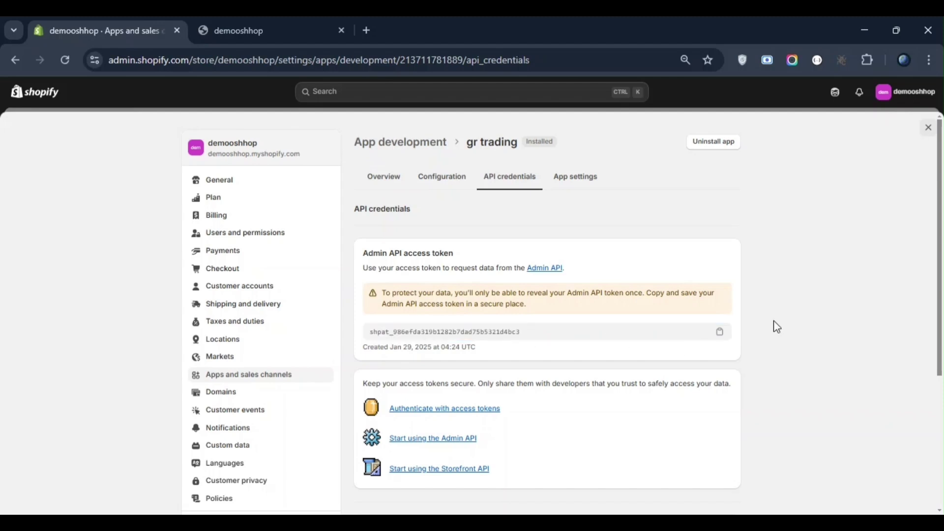